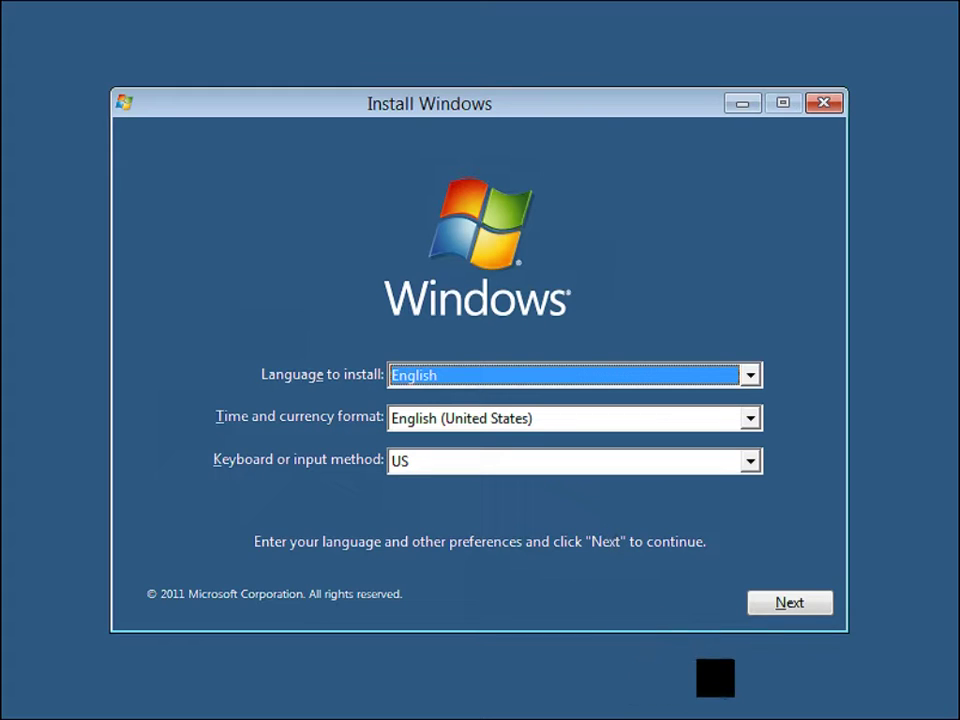
Step: Set the time and currency format to English (United Kingdom) and continue the setup
left_click(750, 418)
left_click(753, 442)
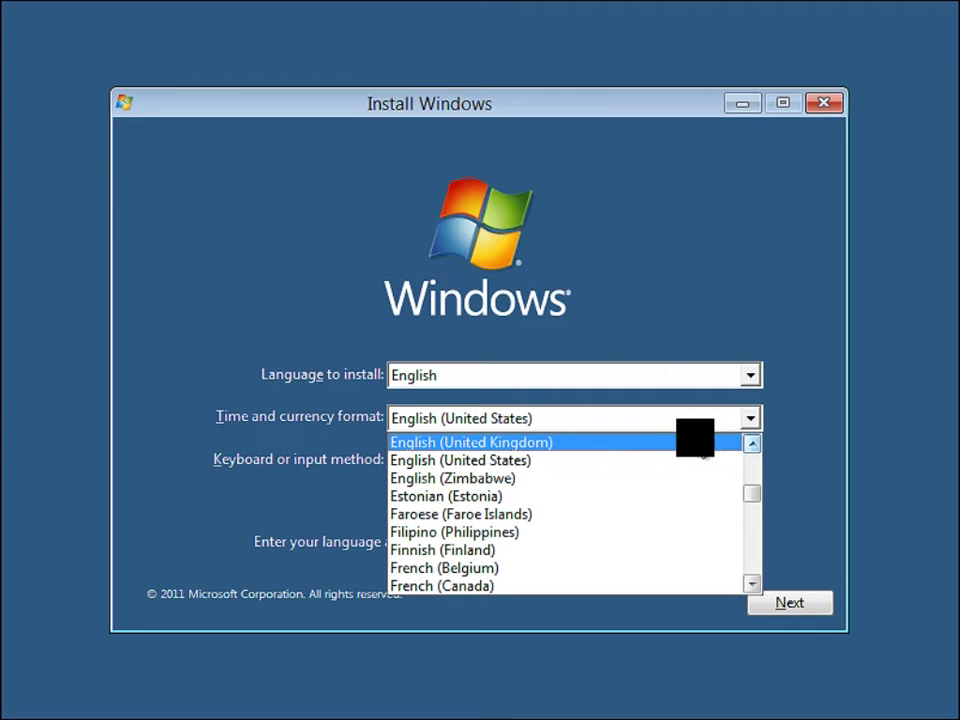
left_click(685, 441)
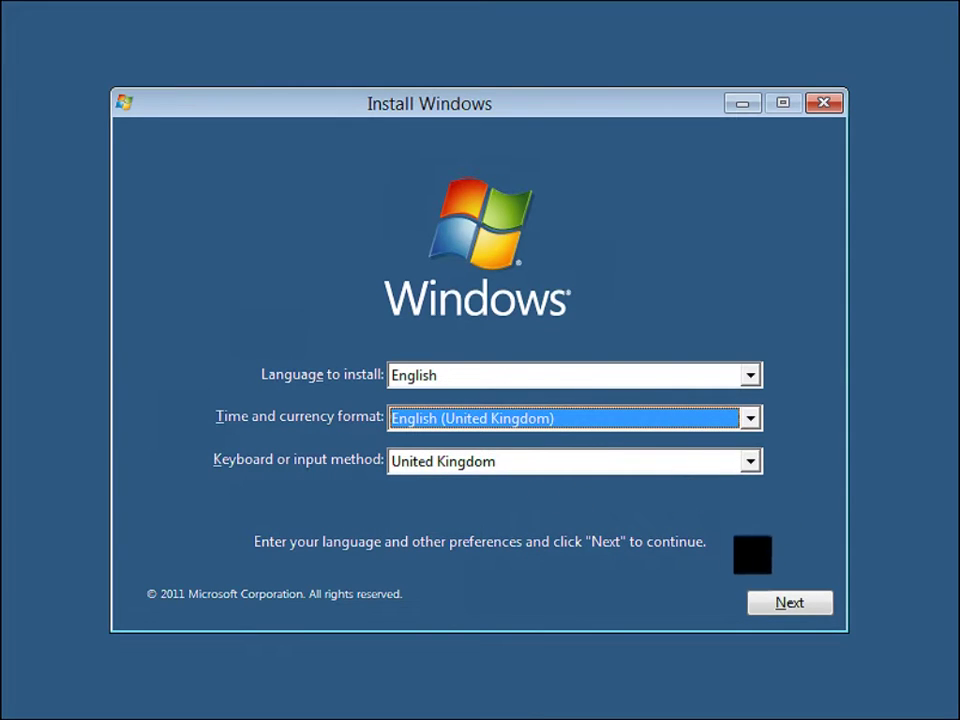
left_click(790, 603)
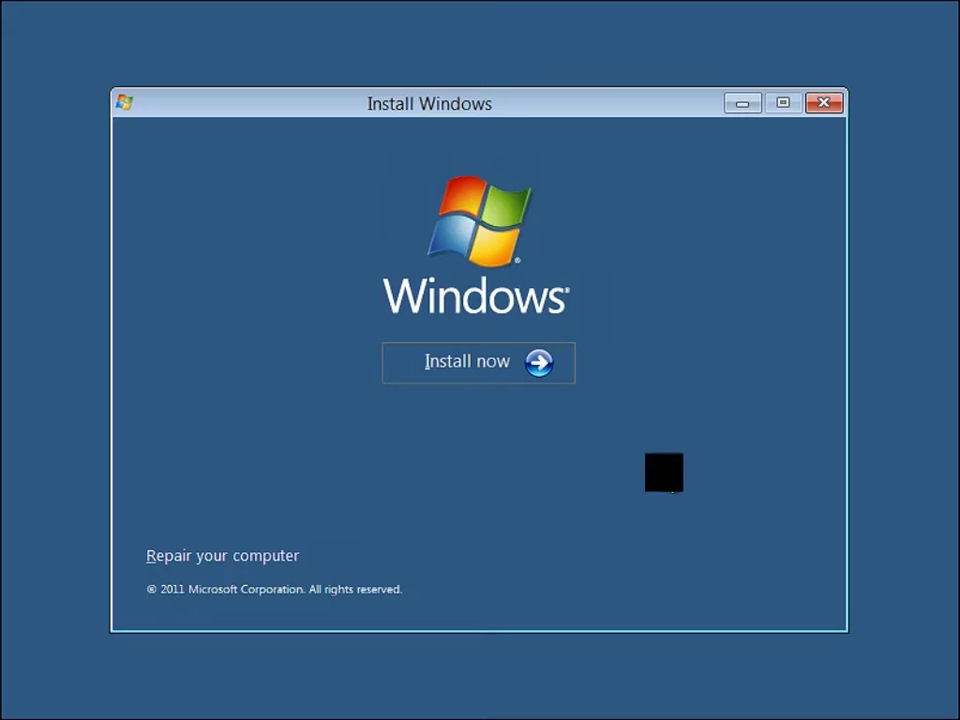
Step: Start the Windows installation and accept the license terms
left_click(455, 352)
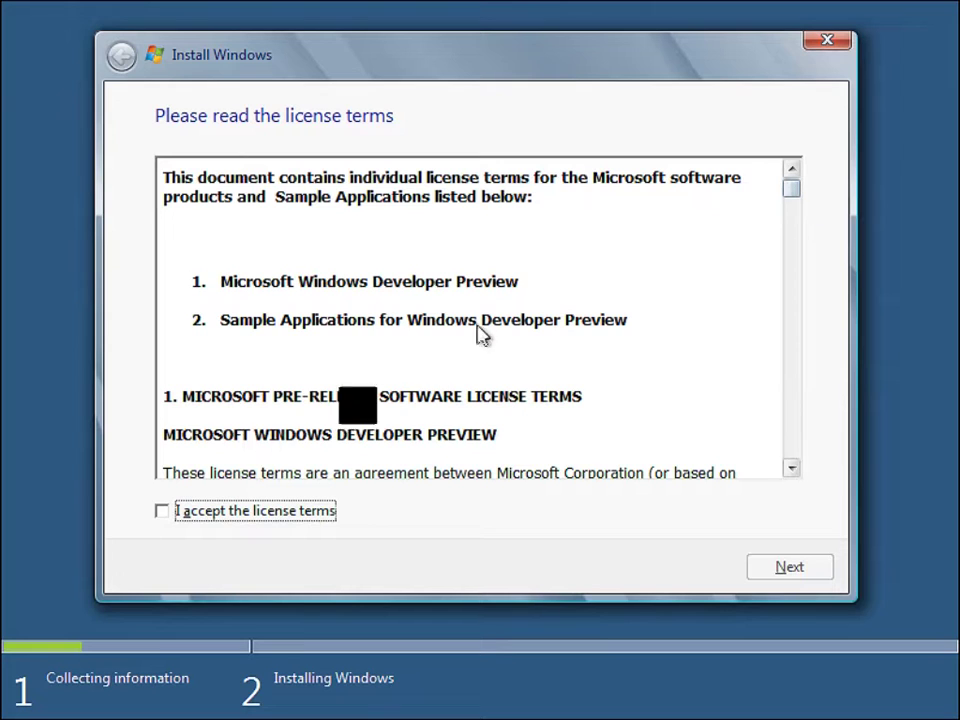
left_click(163, 511)
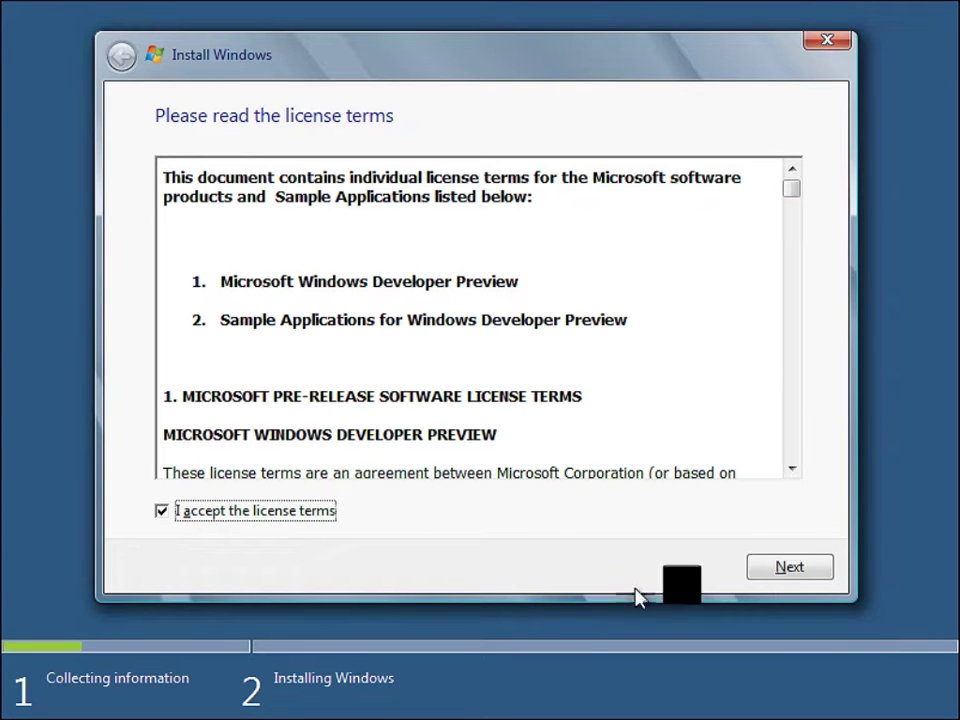
left_click(789, 567)
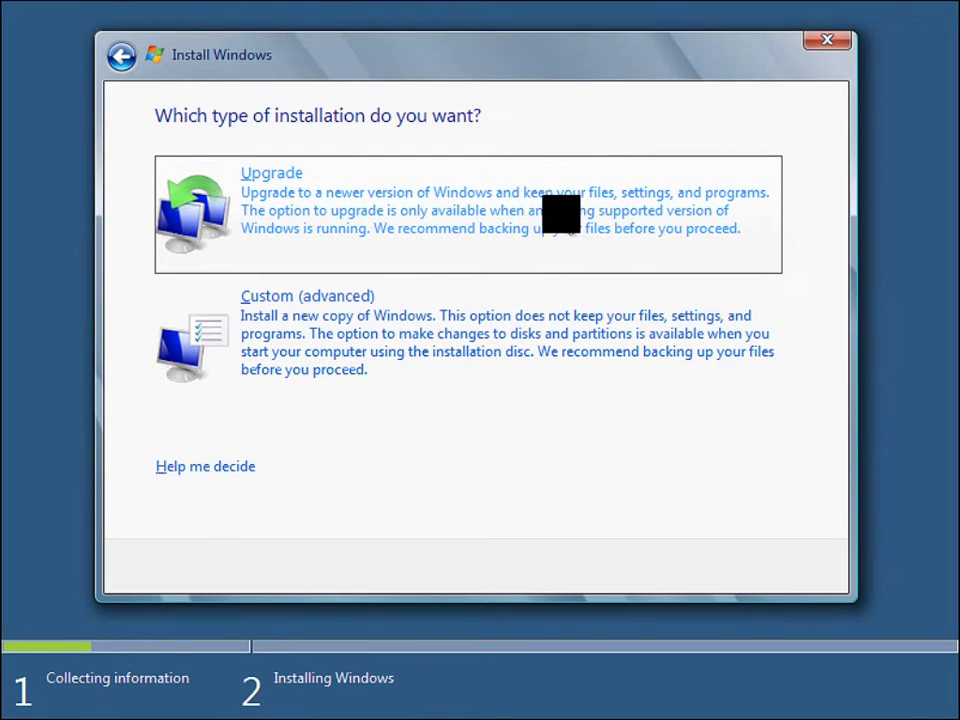
Step: Choose the Custom (advanced) installation and install Windows on Disk 0 Unallocated Space
left_click(437, 356)
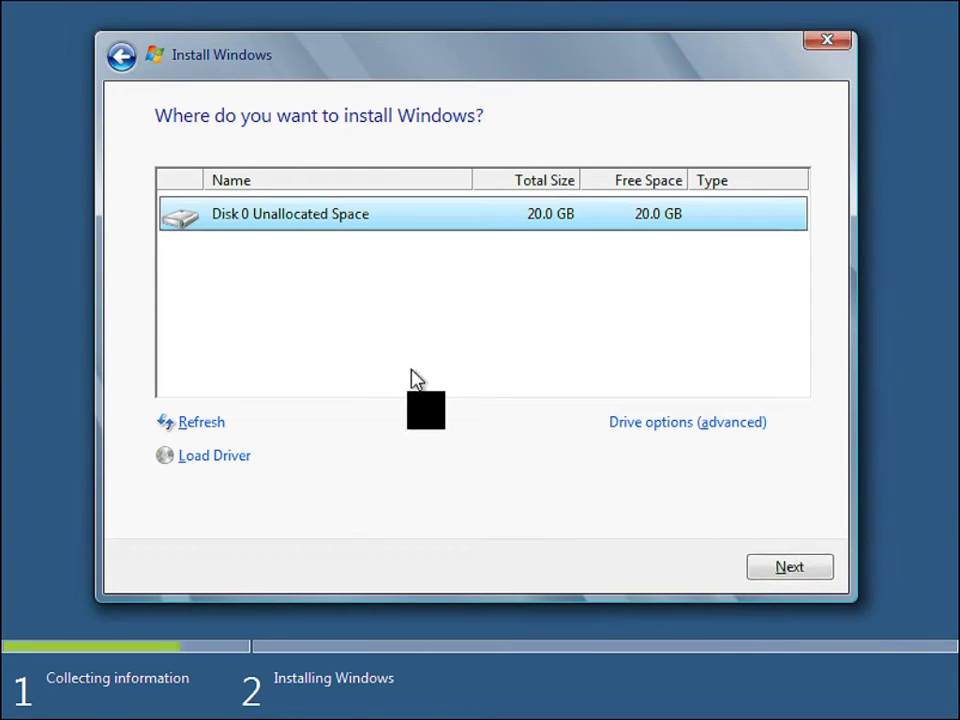
key("Return")
left_click(789, 567)
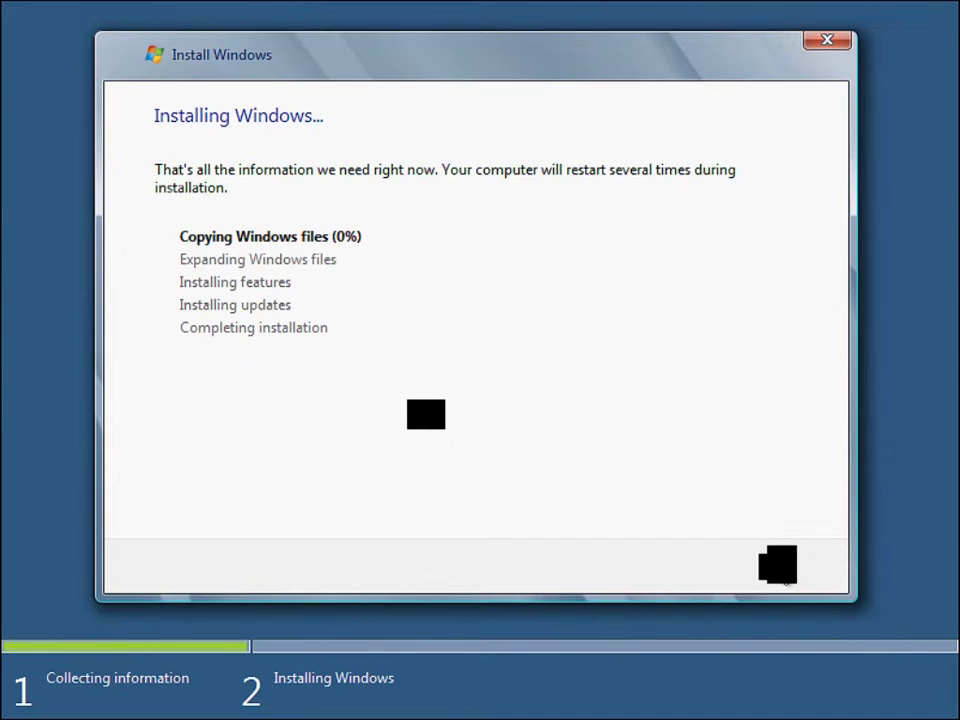
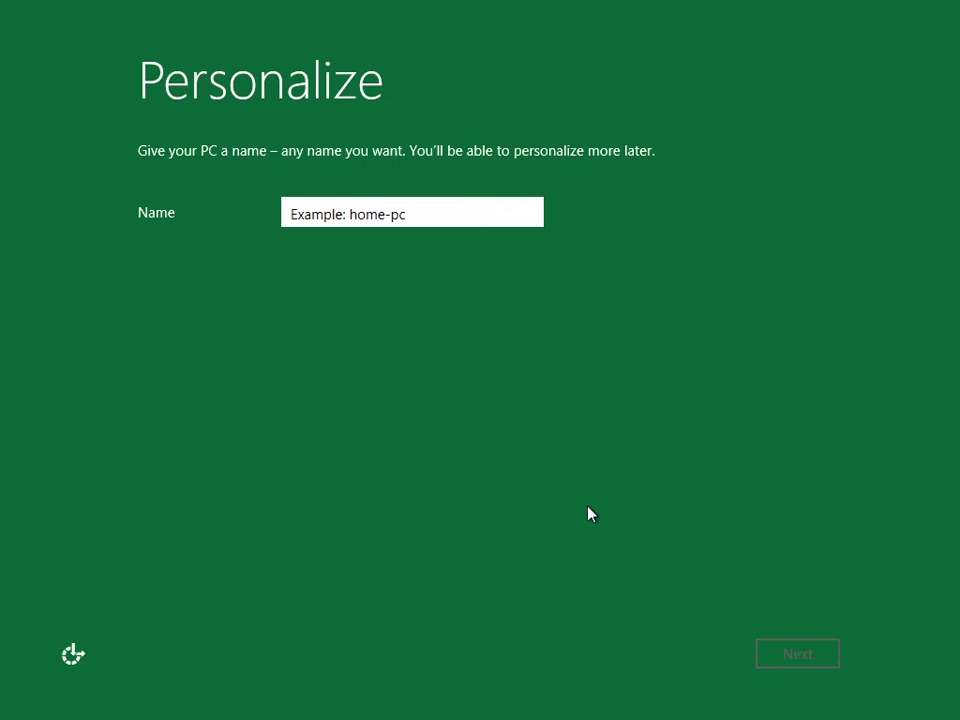
type("W")
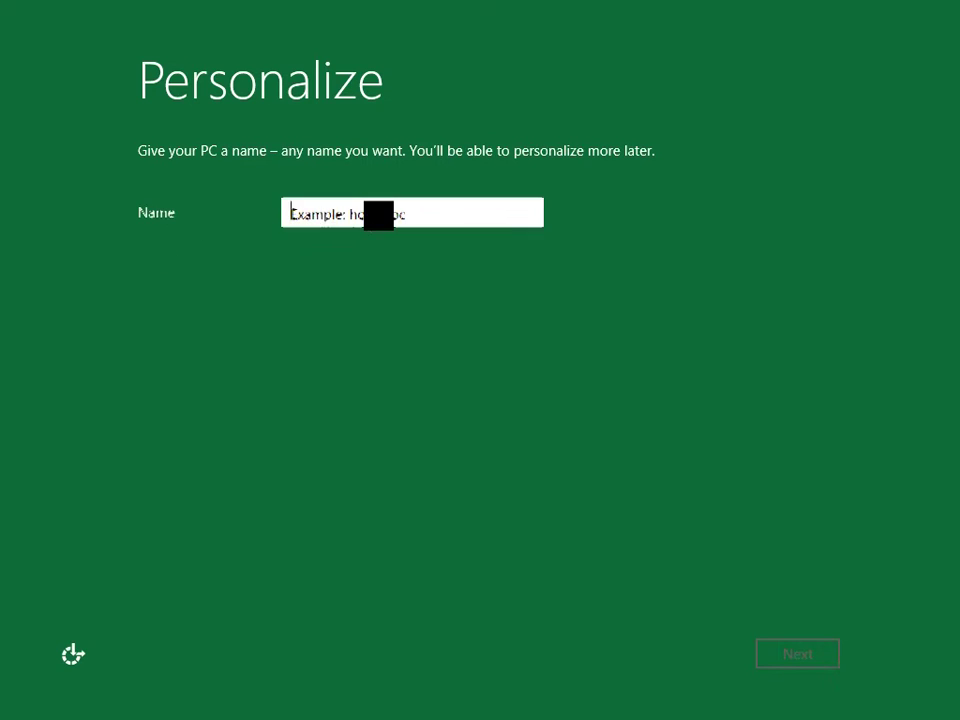
type("indows")
key("BackSpace")
key("BackSpace")
key("BackSpace")
key("BackSpace")
key("BackSpace")
key("BackSpace")
key("BackSpace")
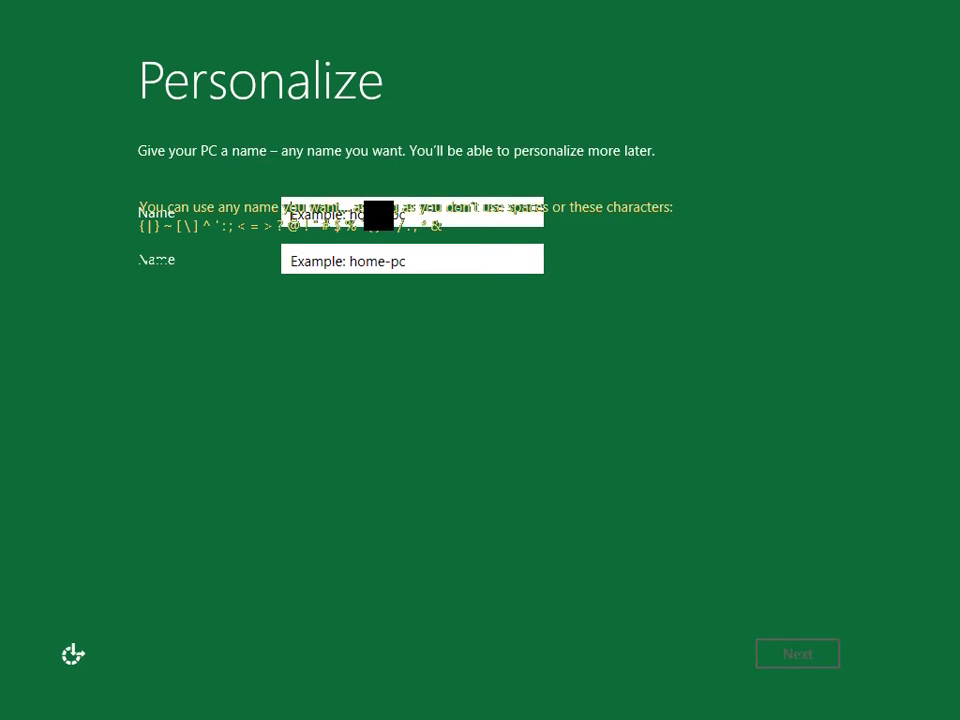
Step: Name the PC Virtual-PC and continue to the next setup page
type("Vritua")
key("BackSpace")
key("BackSpace")
key("BackSpace")
key("BackSpace")
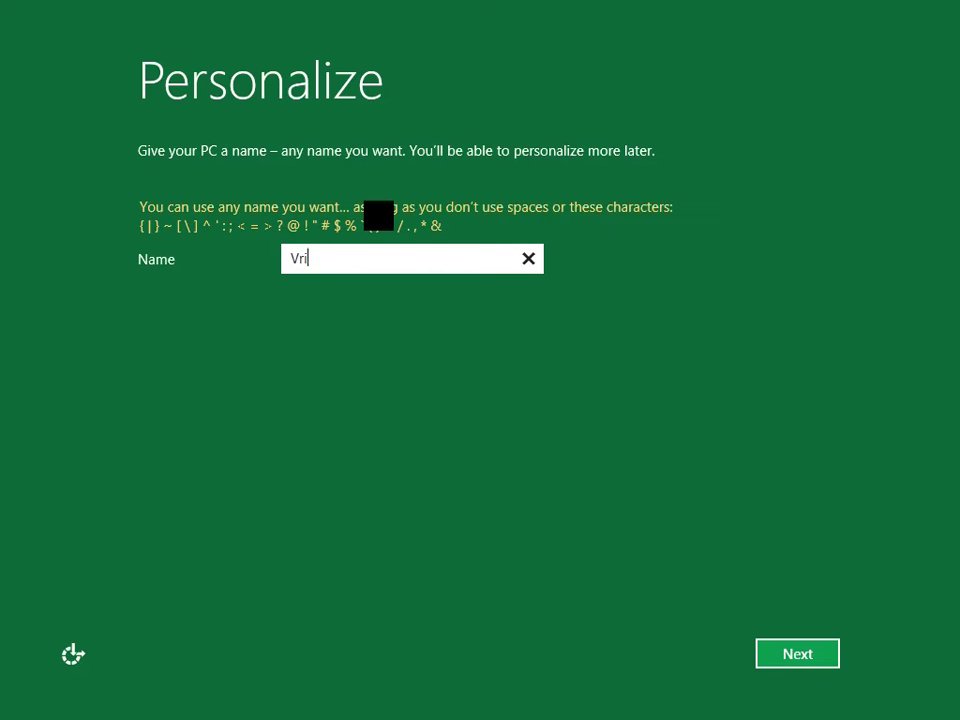
key("BackSpace")
type("rtual")
key("BackSpace")
key("BackSpace")
key("BackSpace")
key("BackSpace")
key("BackSpace")
type("itual-")
left_click(817, 667)
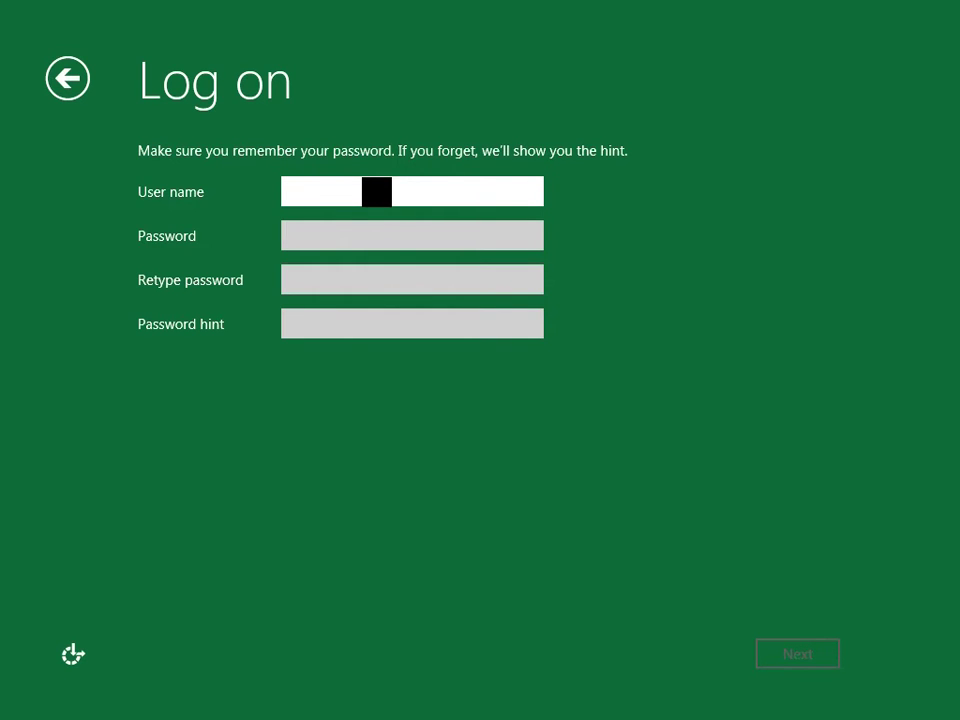
Step: Create the log-on account with a user name, a password with its confirmation and the password hint "Not Telling!"
type("Thomascas")
key("Tab")
type("•••••••••")
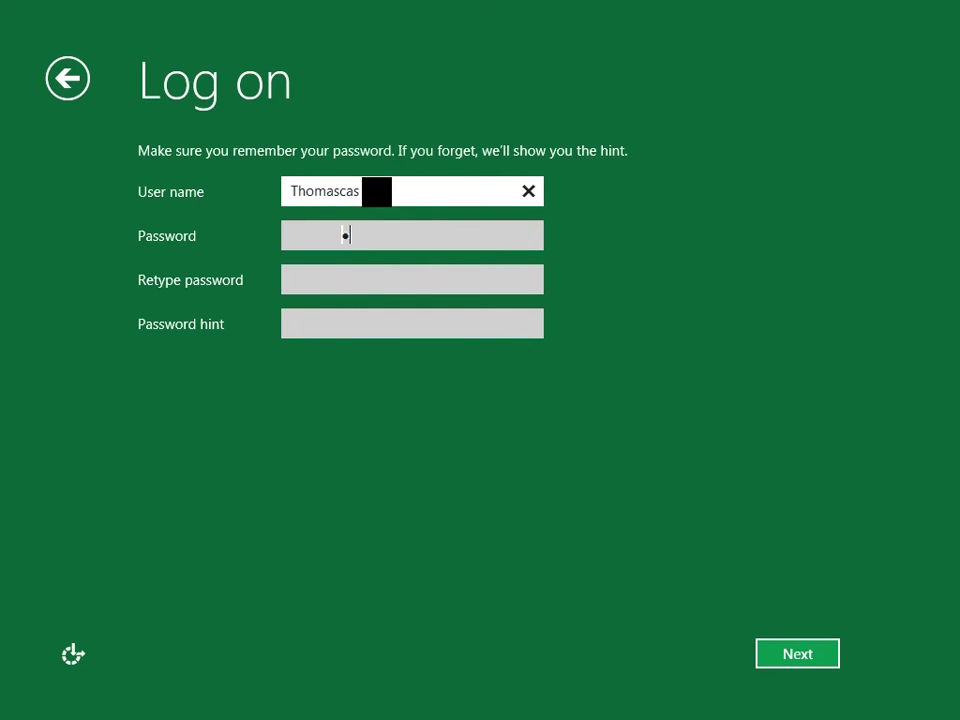
key("Tab")
type("••••")
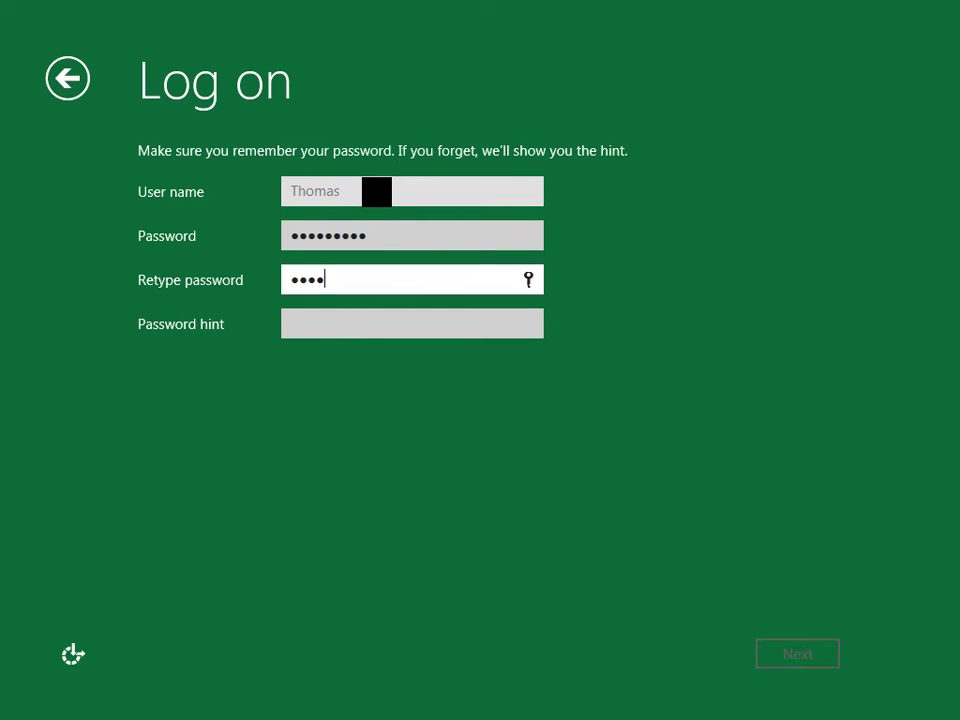
key("Tab")
type("Not Telling!")
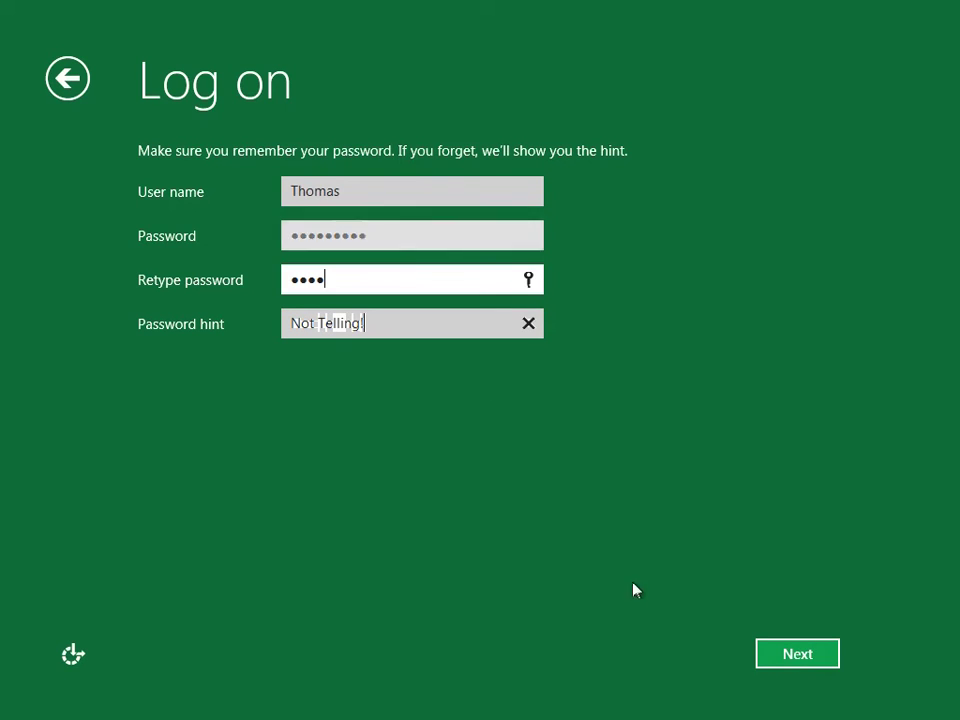
left_click(803, 656)
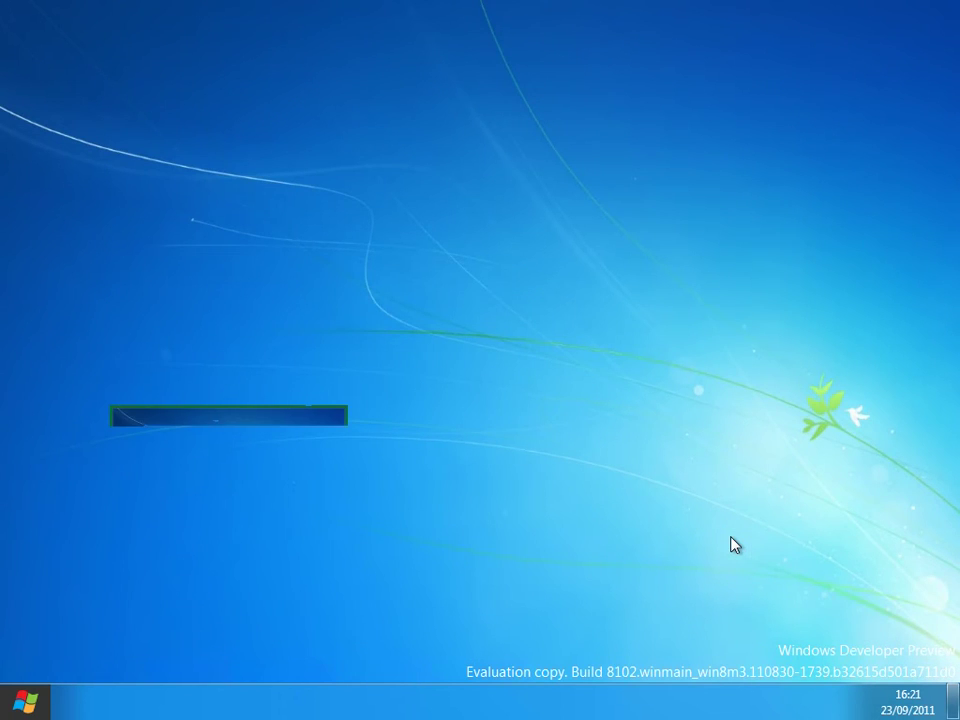
Step: Look over the app tiles on the Start screen and go to the desktop
key("super")
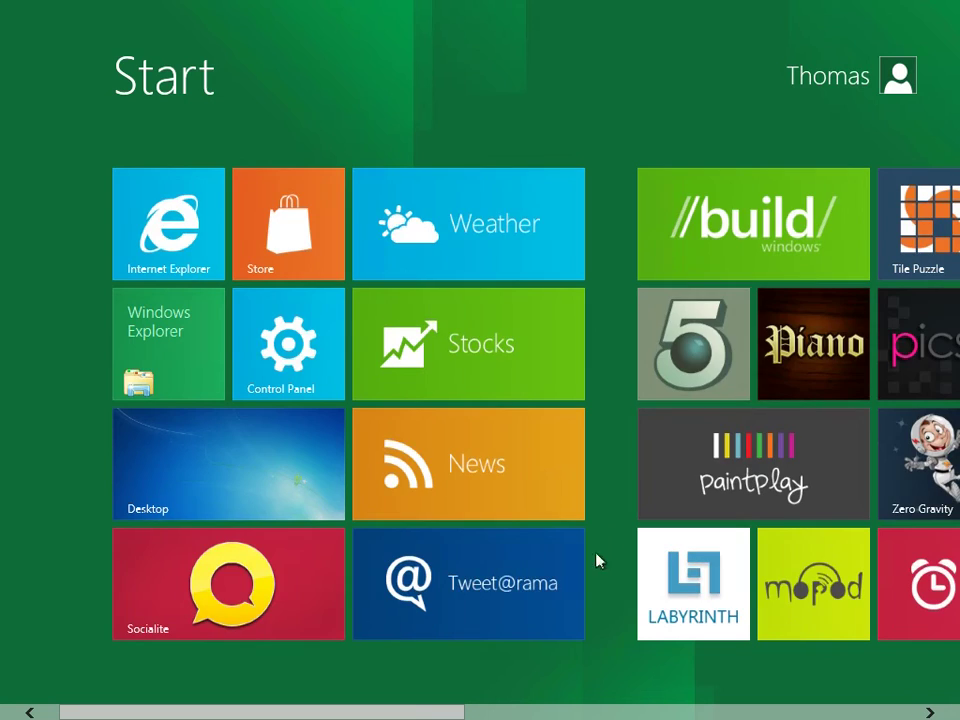
left_click_drag(415, 711, 553, 717)
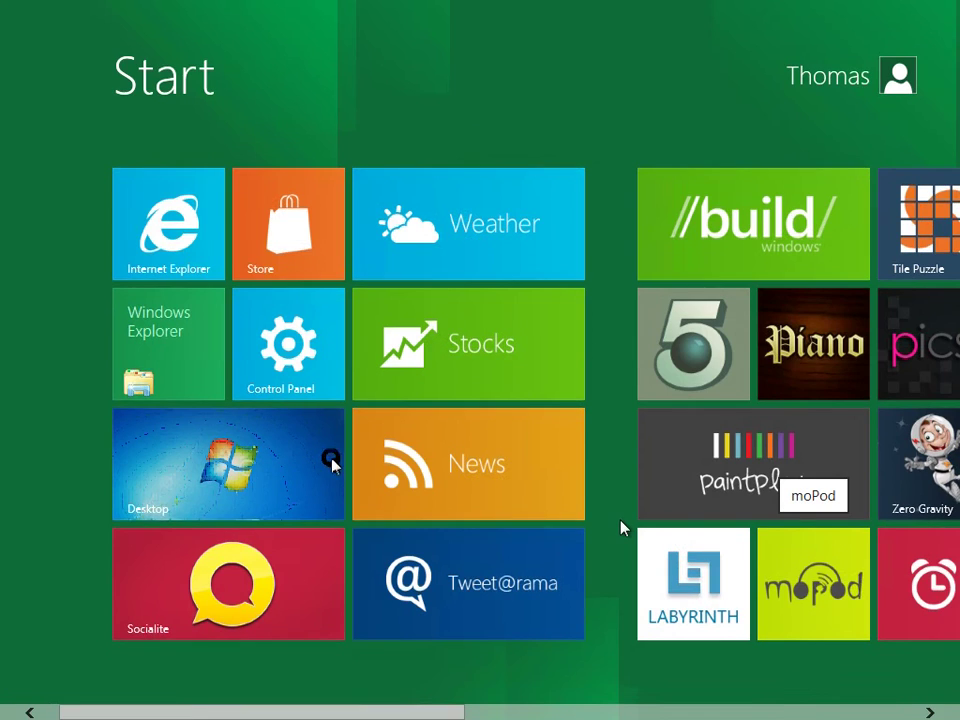
left_click(334, 466)
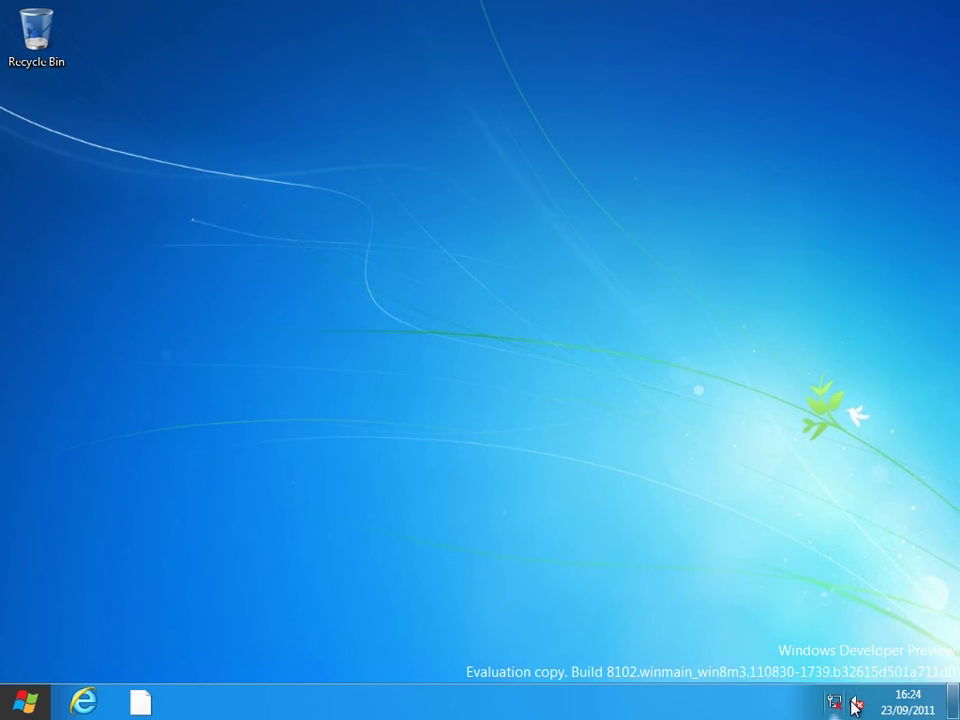
Step: Try to open the blank-icon shortcut pinned to the taskbar and dismiss the app chooser
left_click(140, 702)
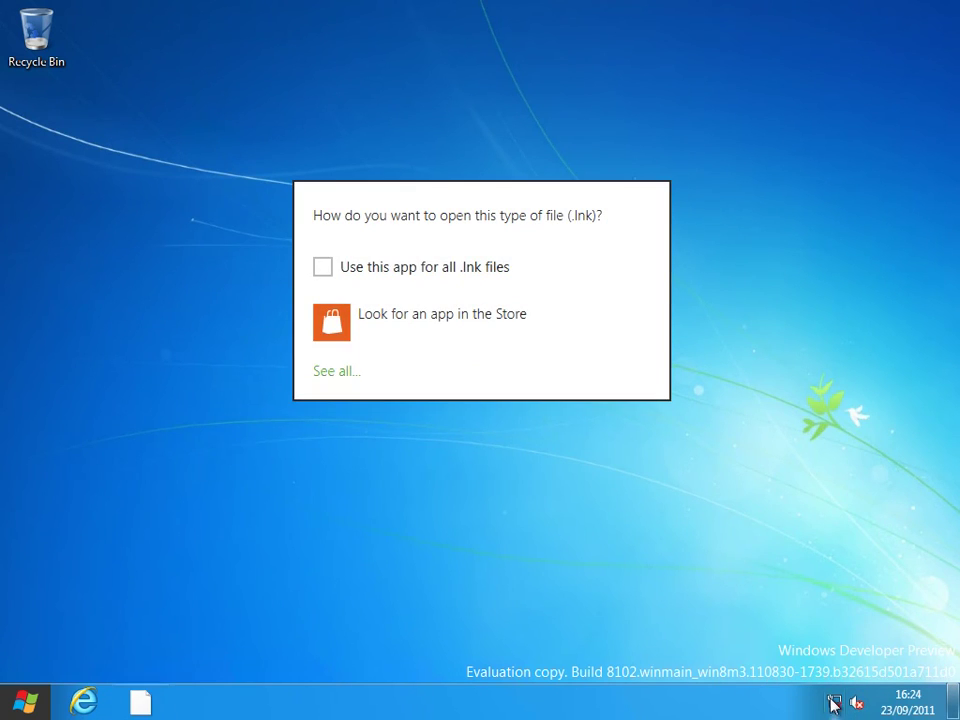
left_click(422, 457)
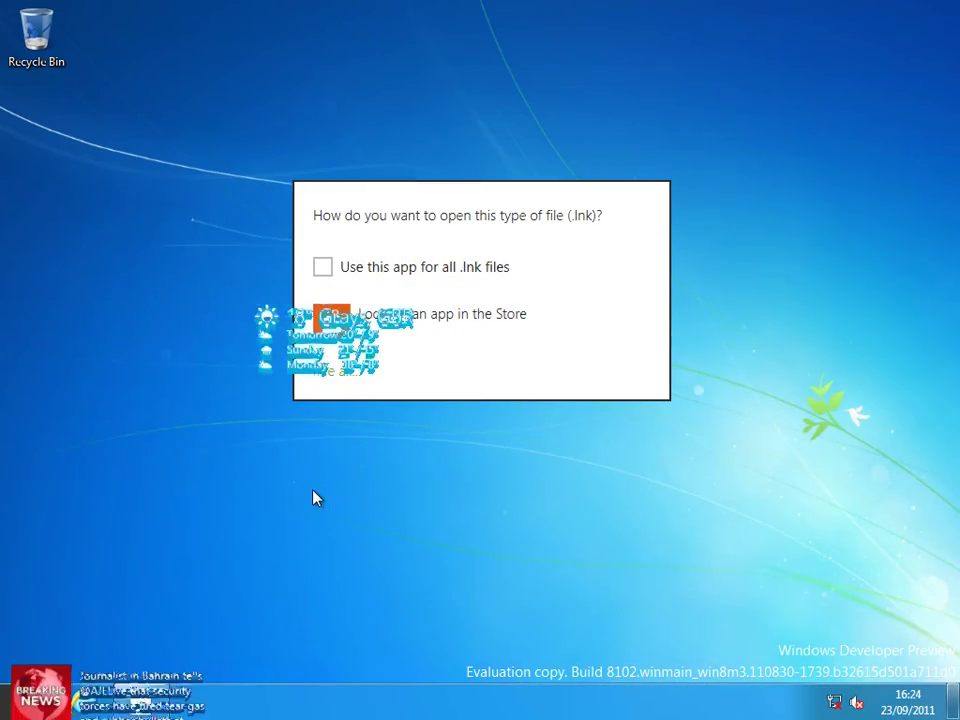
Step: Open Windows Explorer from the Start screen and show the drives under Computer
key("super")
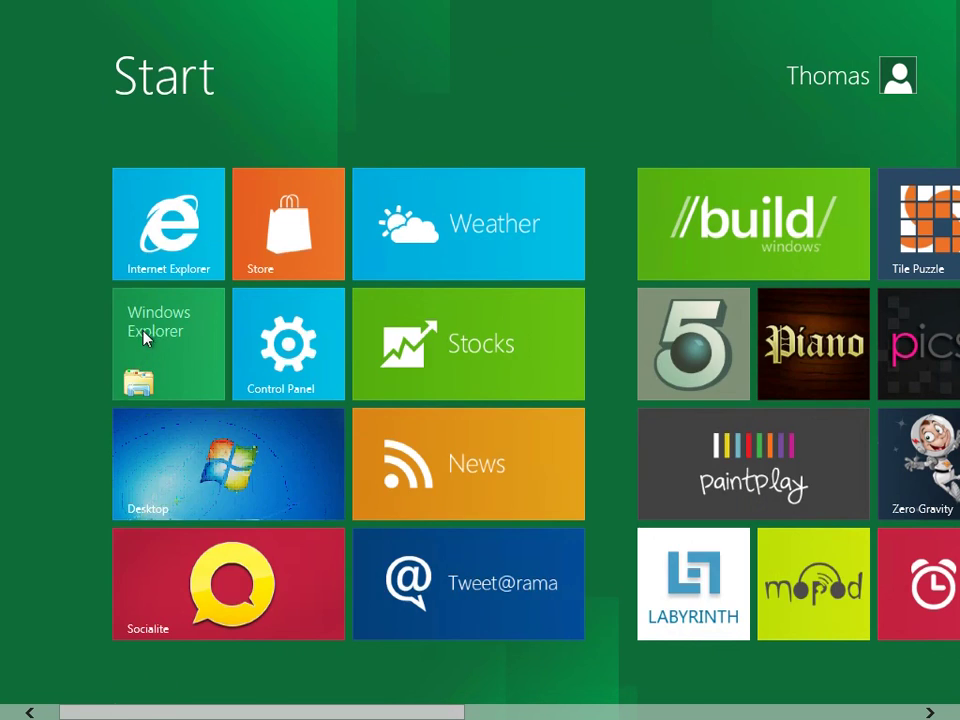
left_click(143, 332)
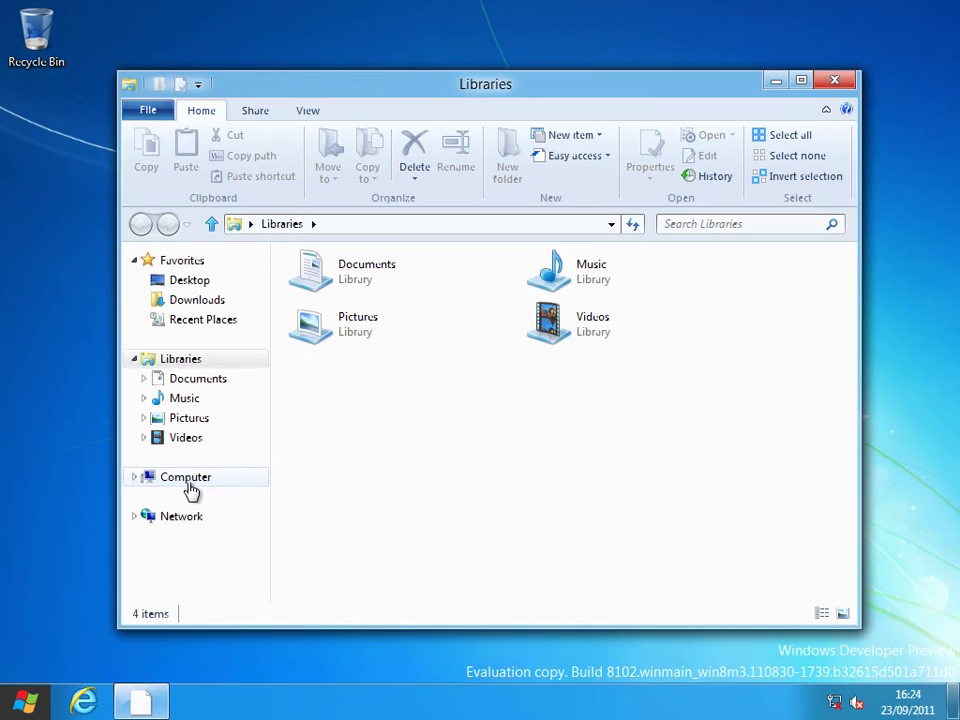
left_click(188, 481)
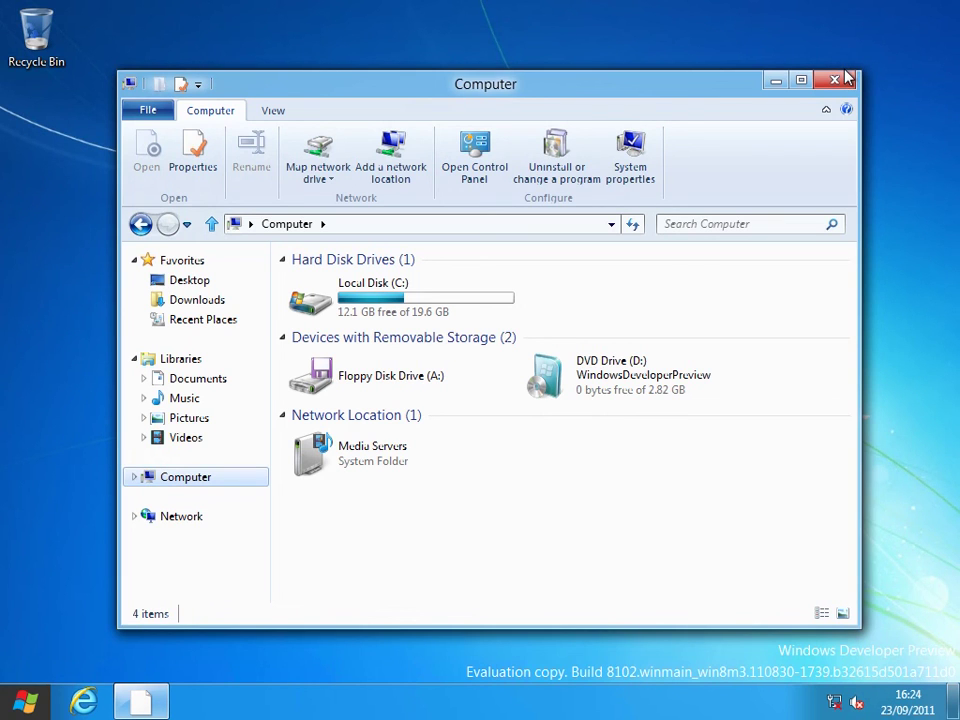
Step: Open the system properties, review the basic information about the computer, and close the window
left_click(640, 178)
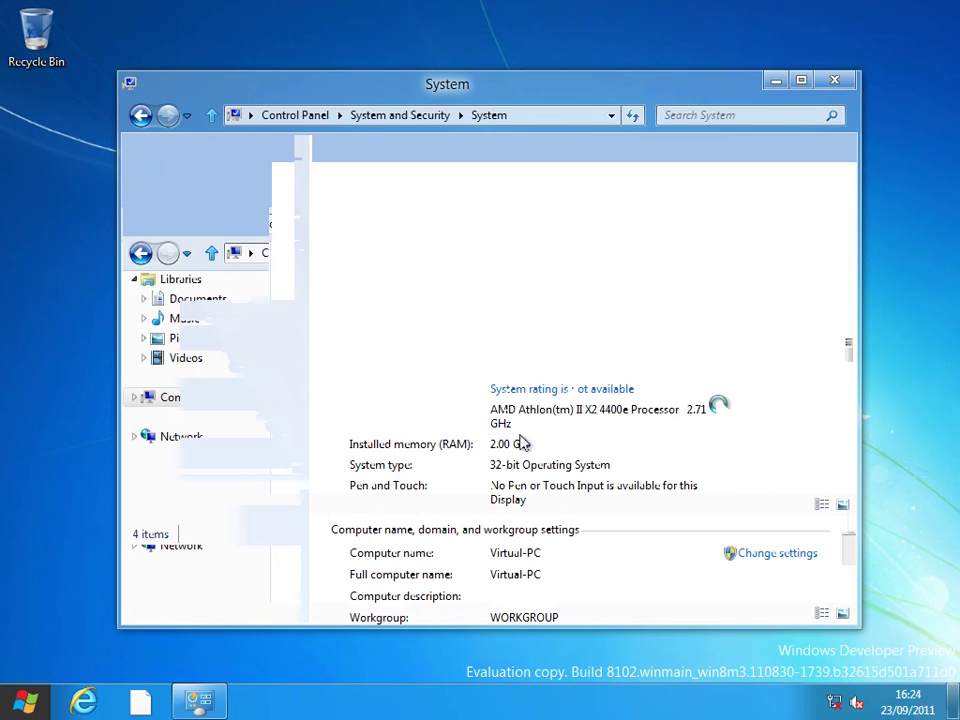
scroll(838, 363, "down", 2)
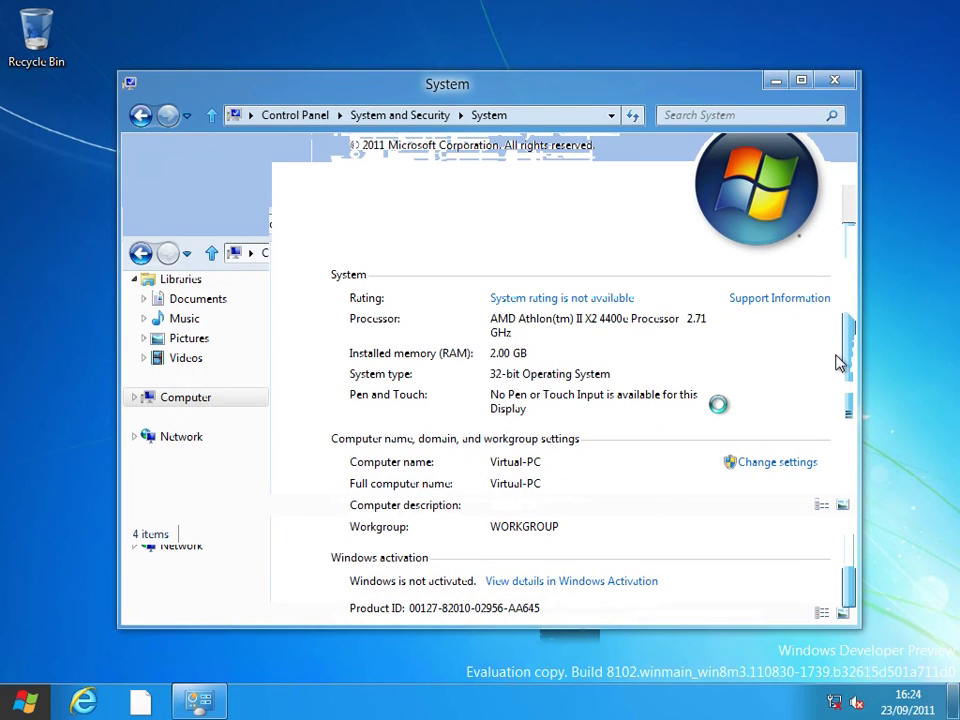
left_click_drag(836, 355, 839, 222)
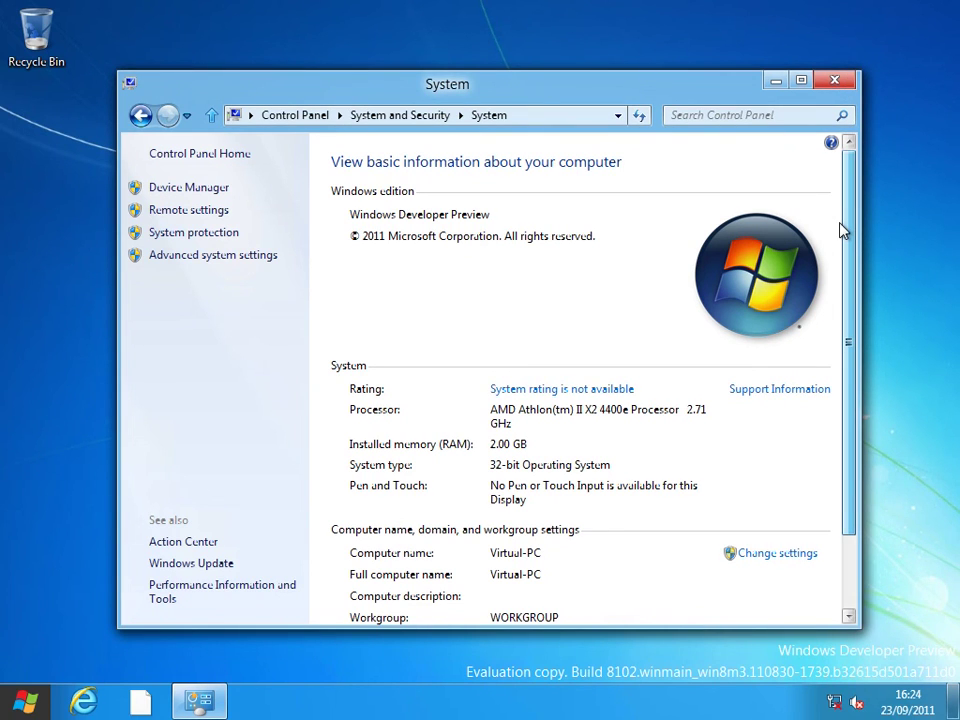
left_click(834, 80)
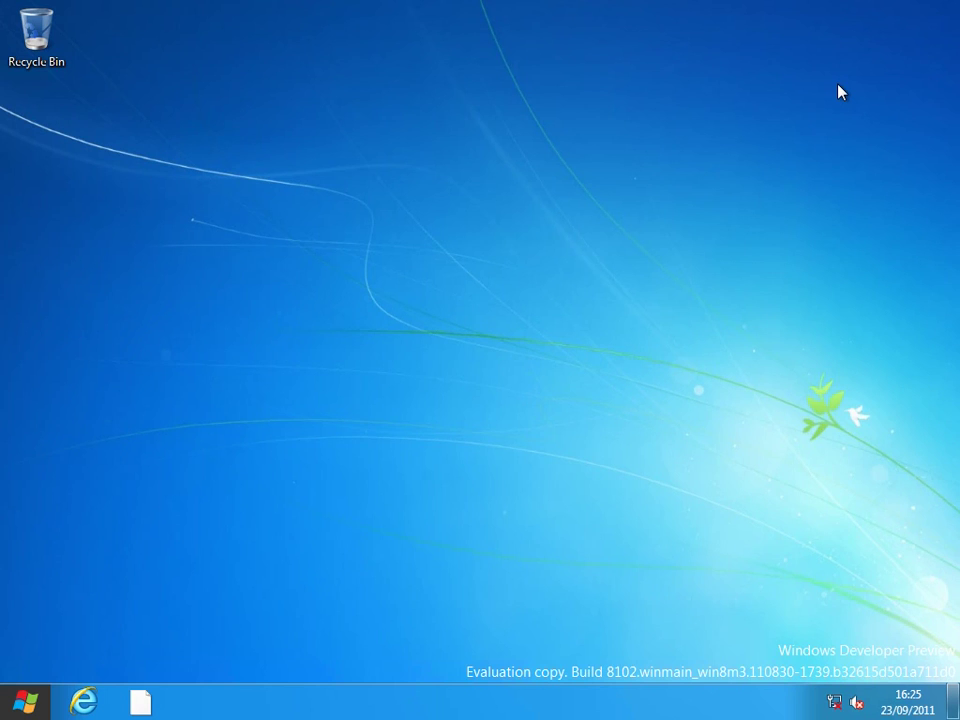